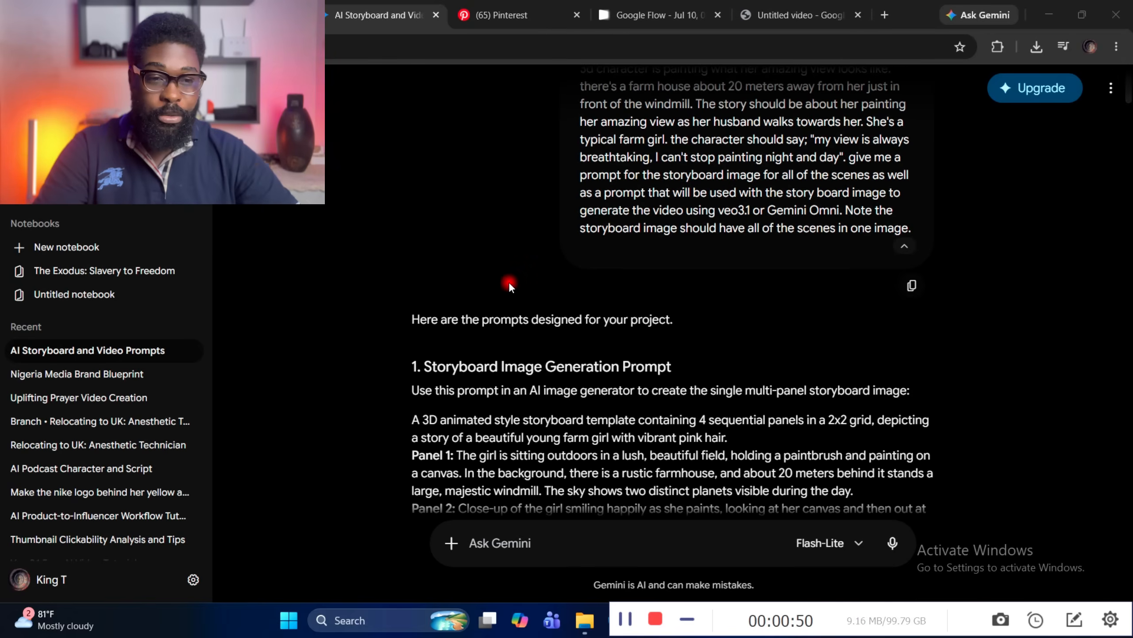
# Review the original story request and the storyboard image generation prompt with its four panel descriptions.
pyautogui.scroll(3, 508, 282)
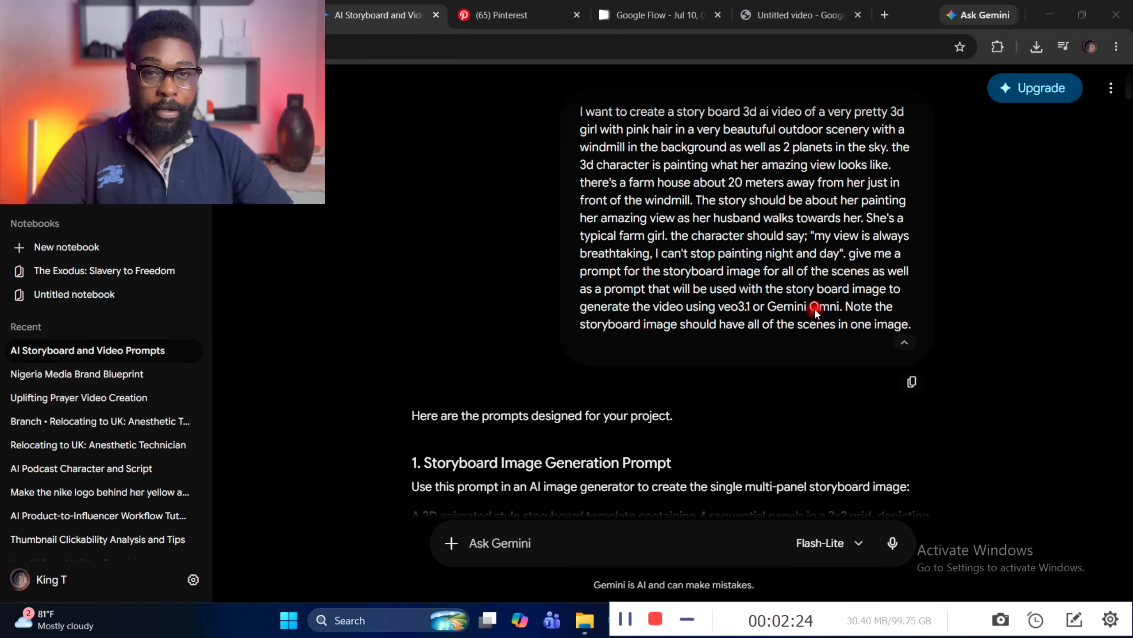
pyautogui.scroll(-5, 815, 308)
pyautogui.scroll(-3, 815, 308)
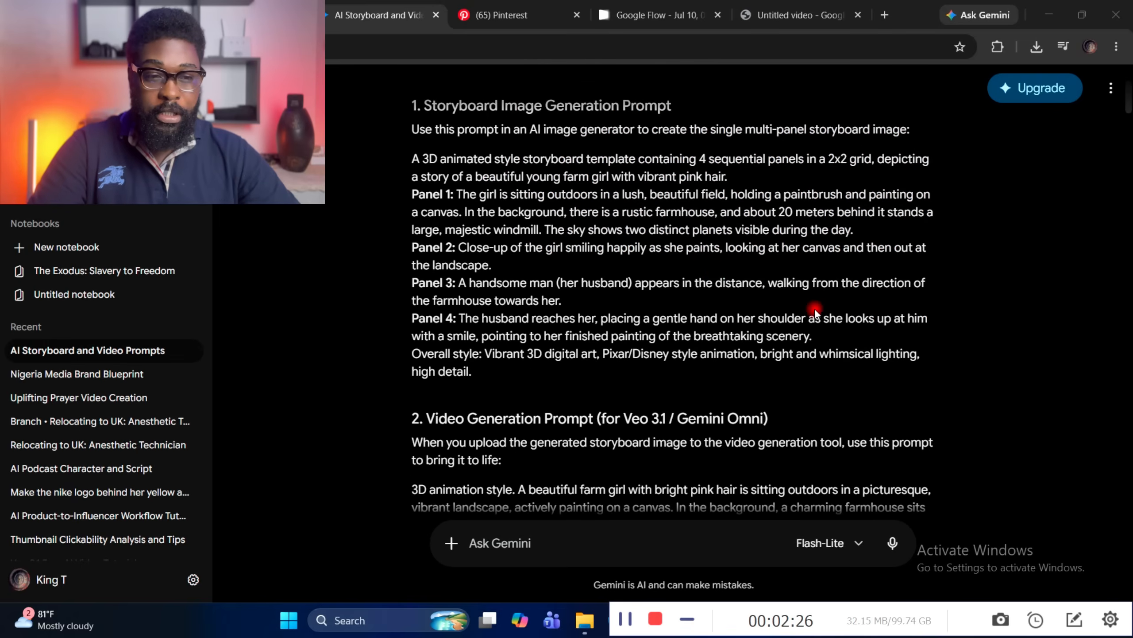
pyautogui.scroll(2, 785, 415)
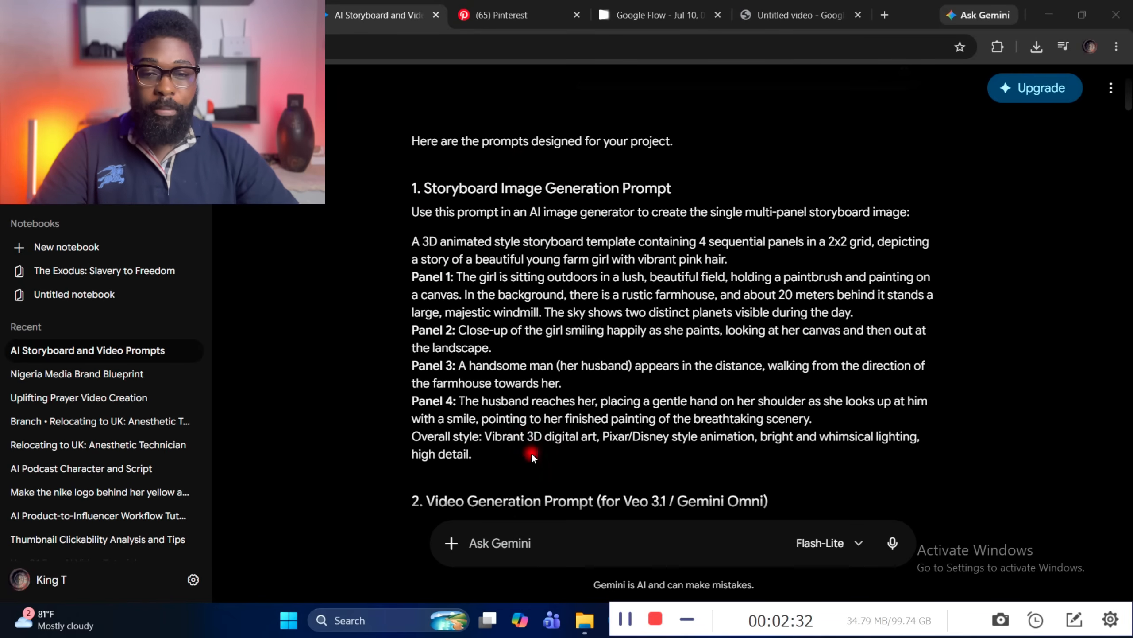
# Examine all four panels of the generated farm girl storyboard image, including in the enlarged image view.
pyautogui.scroll(-10, 535, 441)
pyautogui.scroll(-3, 535, 441)
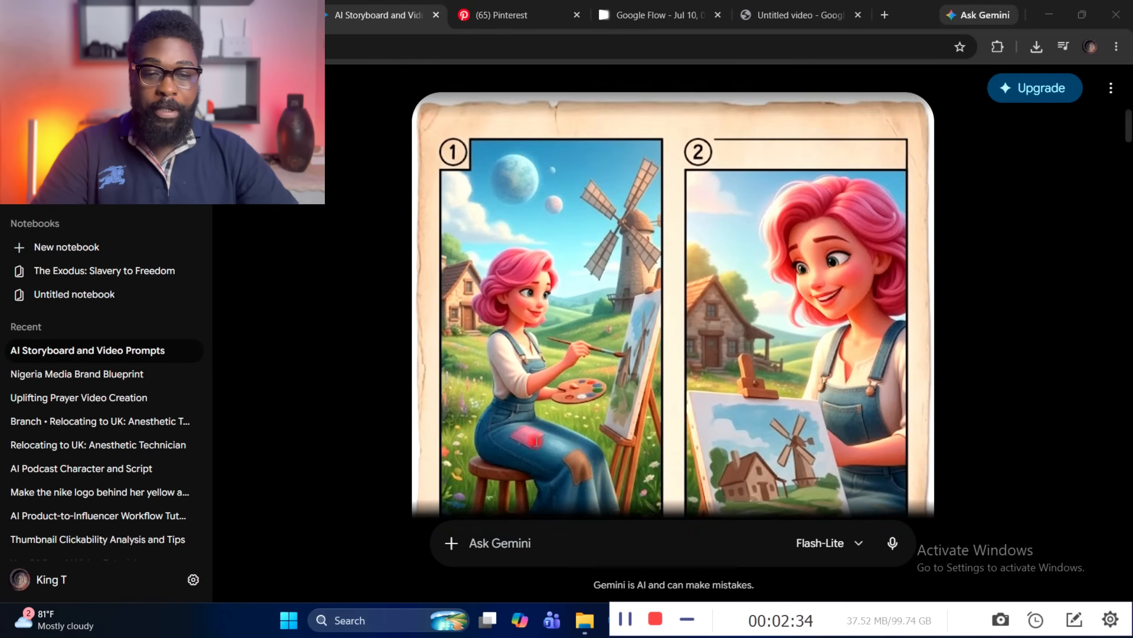
pyautogui.scroll(-3, 655, 473)
pyautogui.scroll(-5, 655, 476)
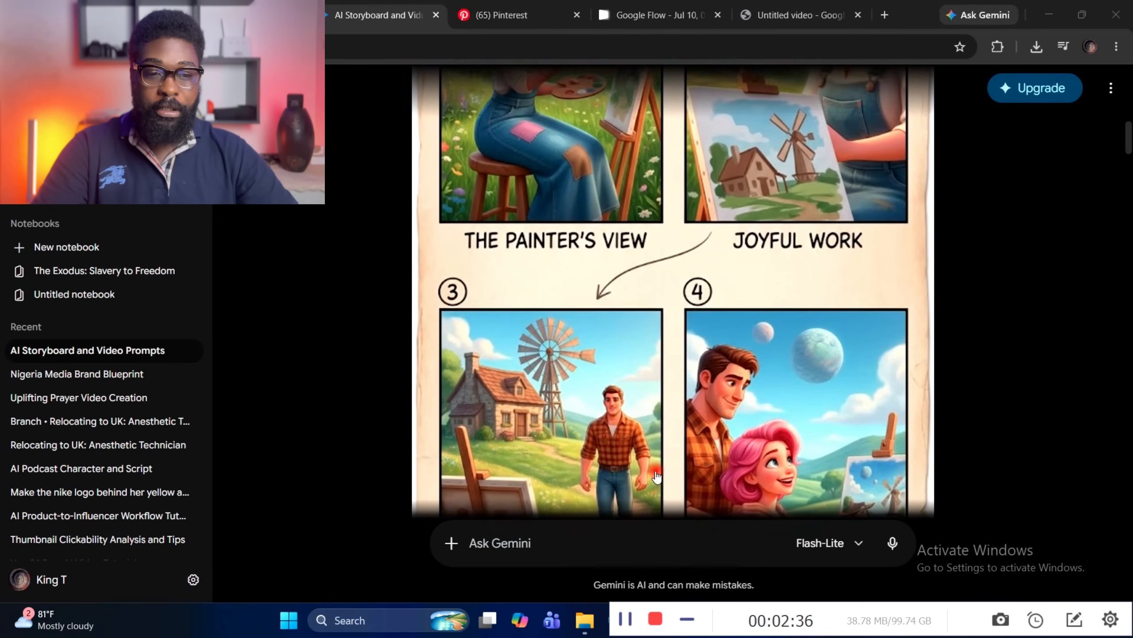
pyautogui.scroll(10, 824, 369)
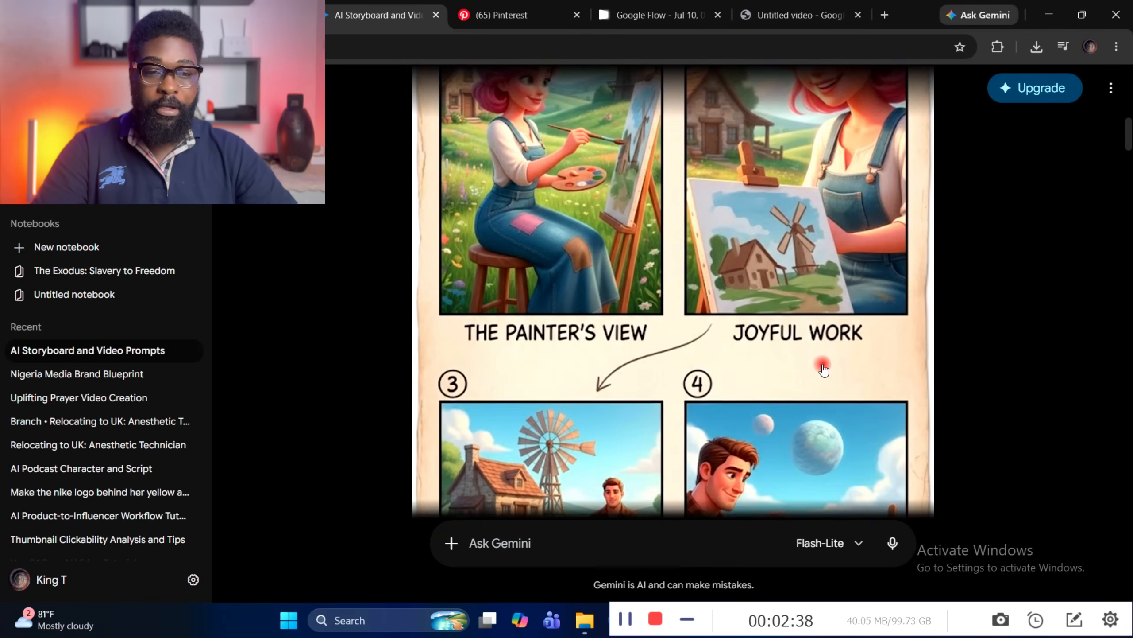
pyautogui.scroll(-10, 824, 370)
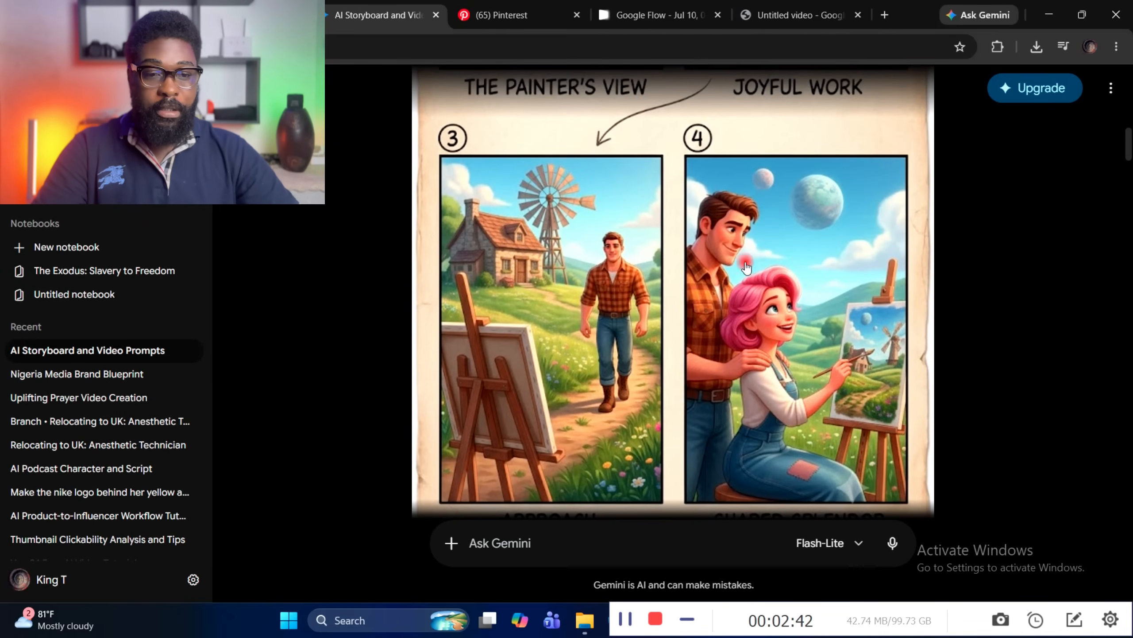
pyautogui.scroll(5, 699, 263)
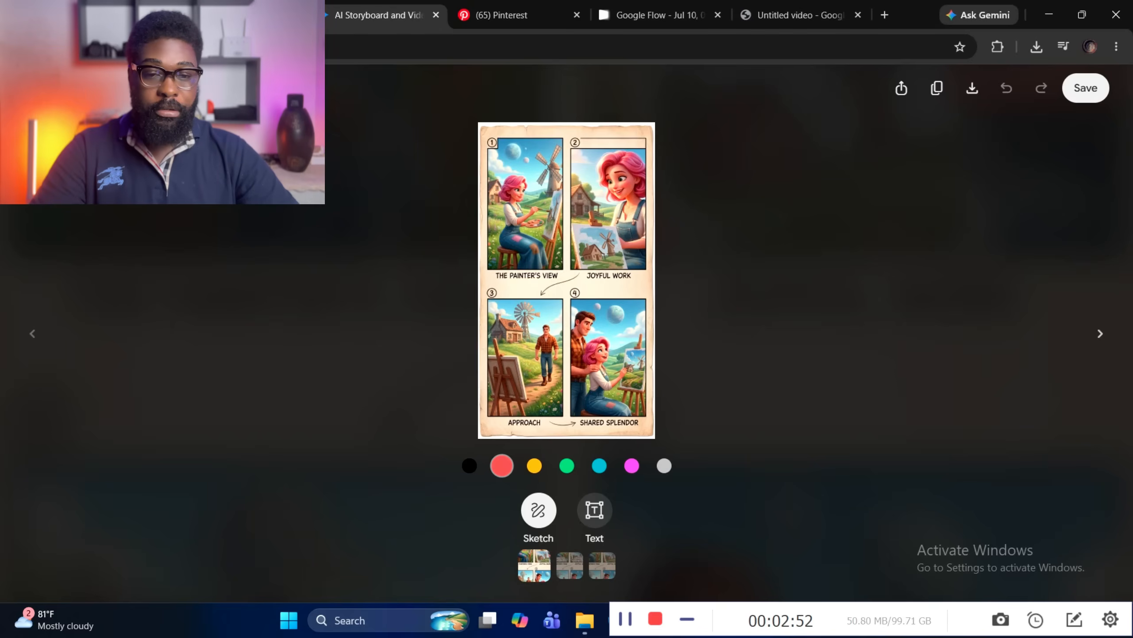
pyautogui.press('Escape')
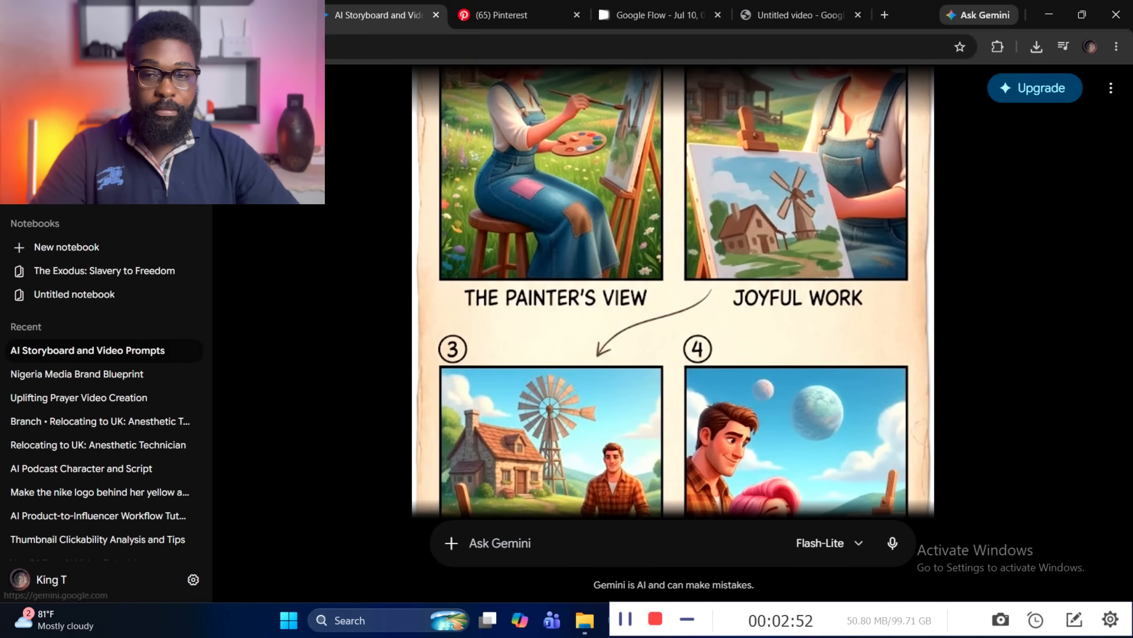
pyautogui.scroll(-10, 733, 184)
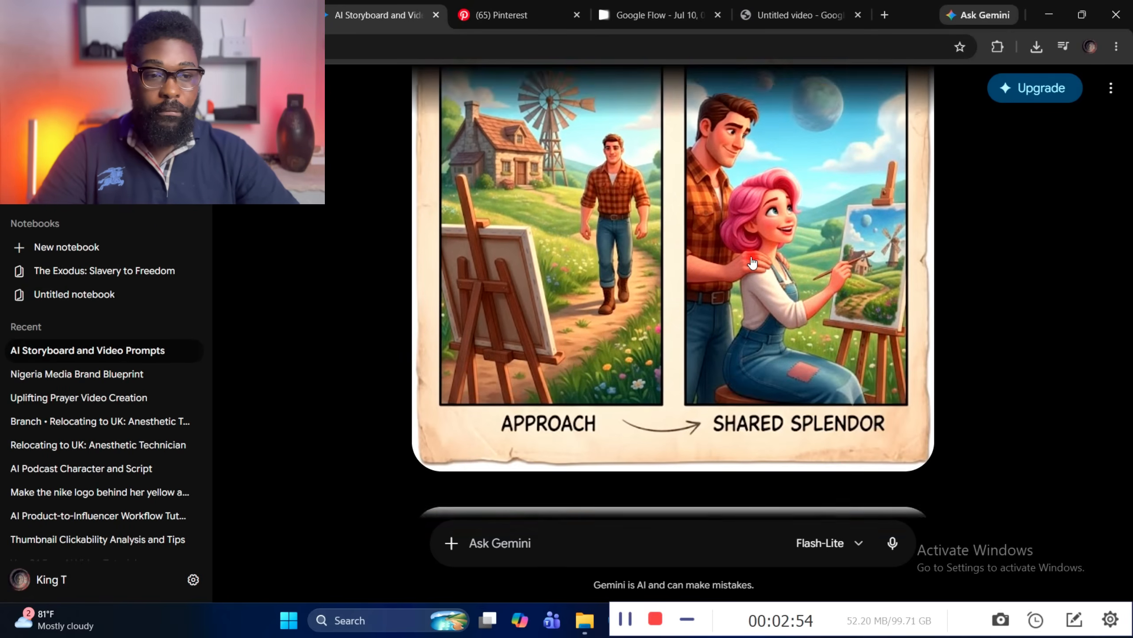
# Compare the video generation prompt for Veo 3.1 / Gemini Omni with the storyboard image it accompanies.
pyautogui.scroll(10, 751, 256)
pyautogui.scroll(-3, 465, 274)
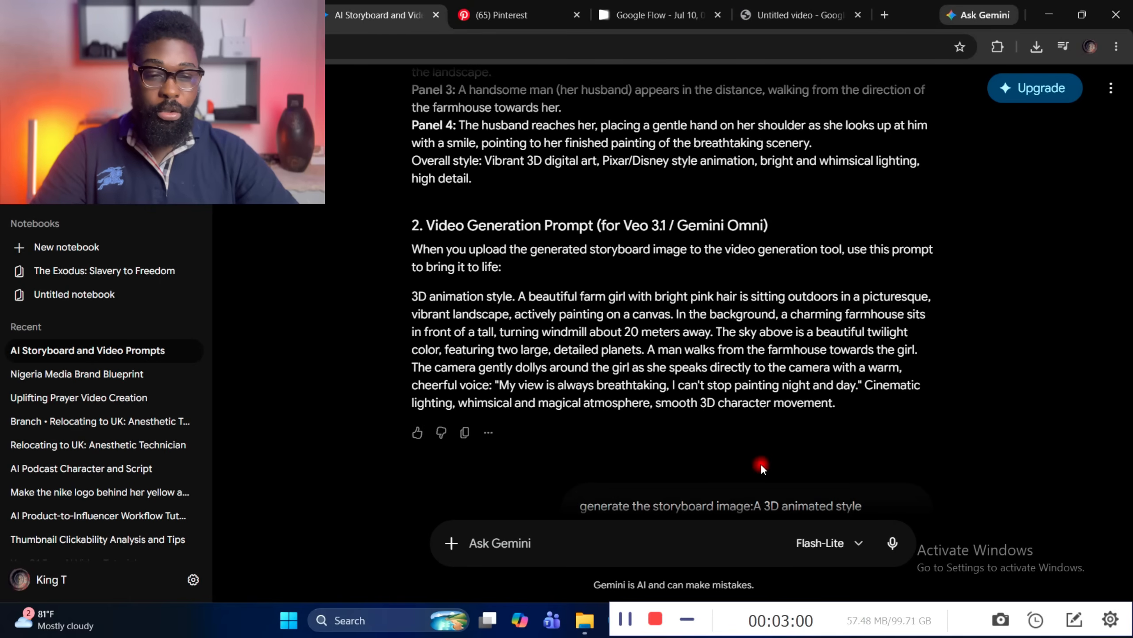
pyautogui.scroll(-8, 761, 464)
pyautogui.scroll(-5, 761, 463)
pyautogui.scroll(5, 853, 359)
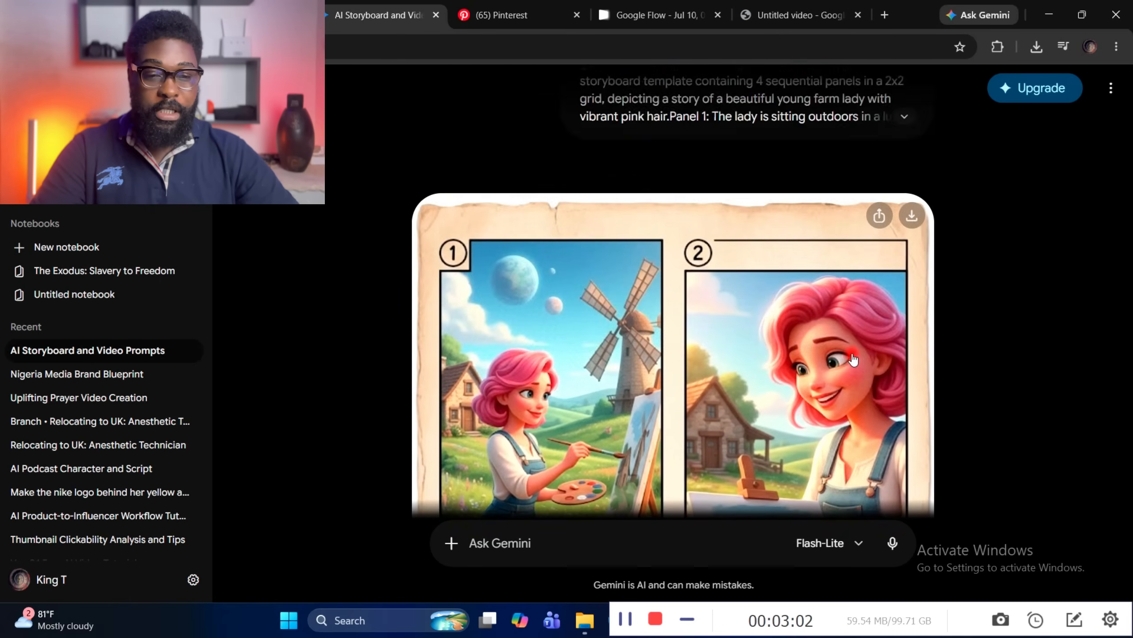
pyautogui.scroll(-3, 854, 359)
pyautogui.scroll(10, 853, 359)
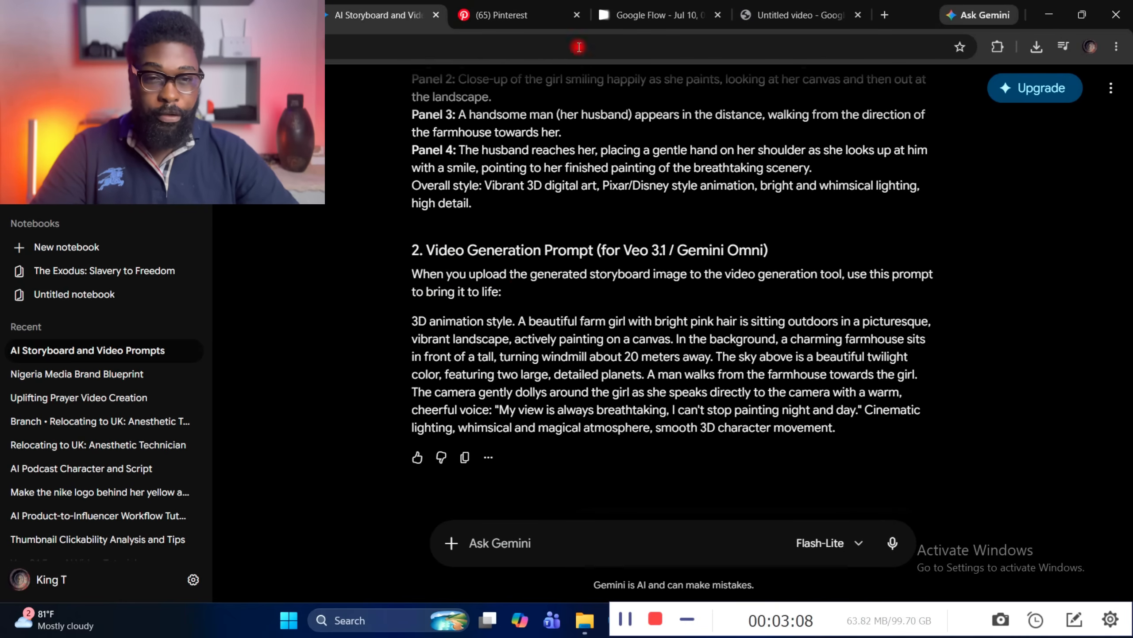
# Switch to the Google Flow project and check where a storyboard image can be uploaded from the Downloads folder.
pyautogui.click(661, 14)
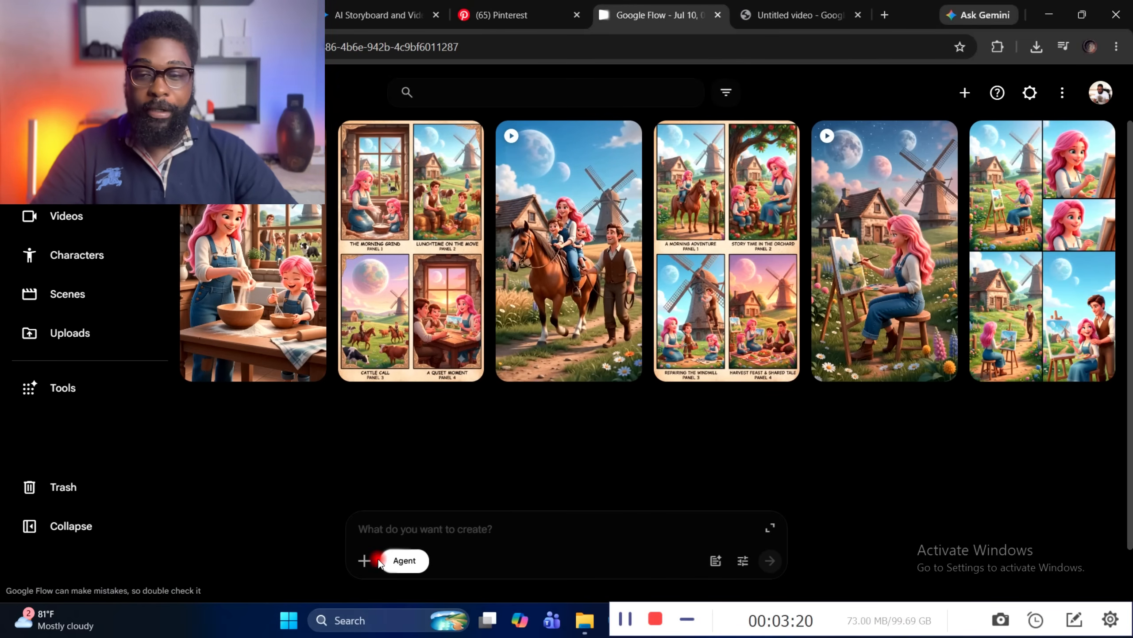
pyautogui.click(364, 561)
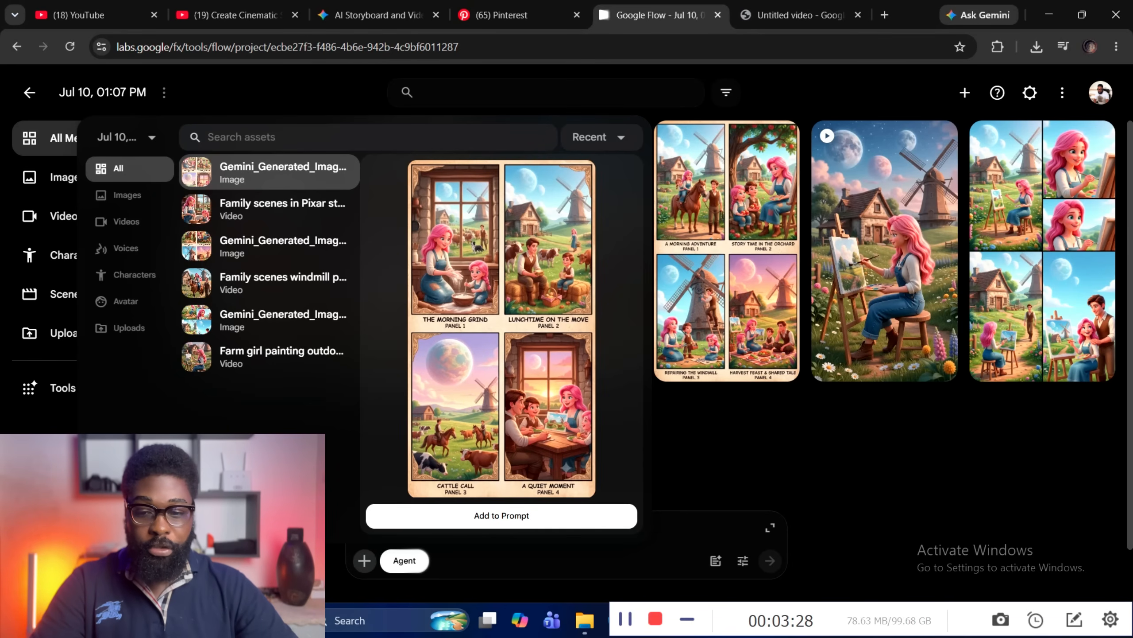
pyautogui.click(130, 516)
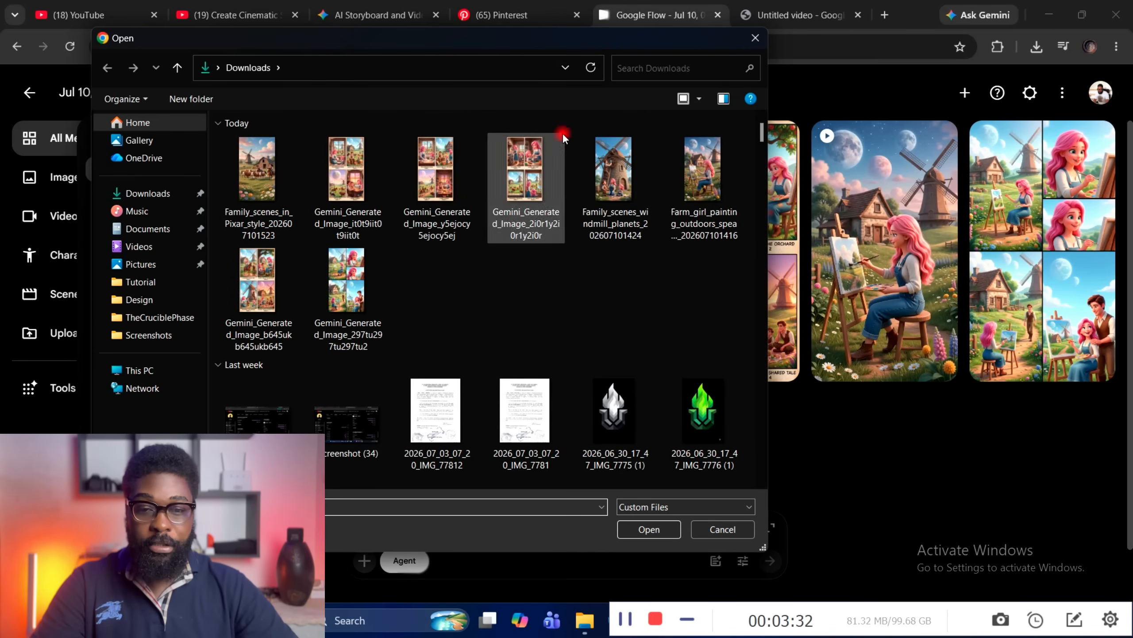
pyautogui.click(761, 41)
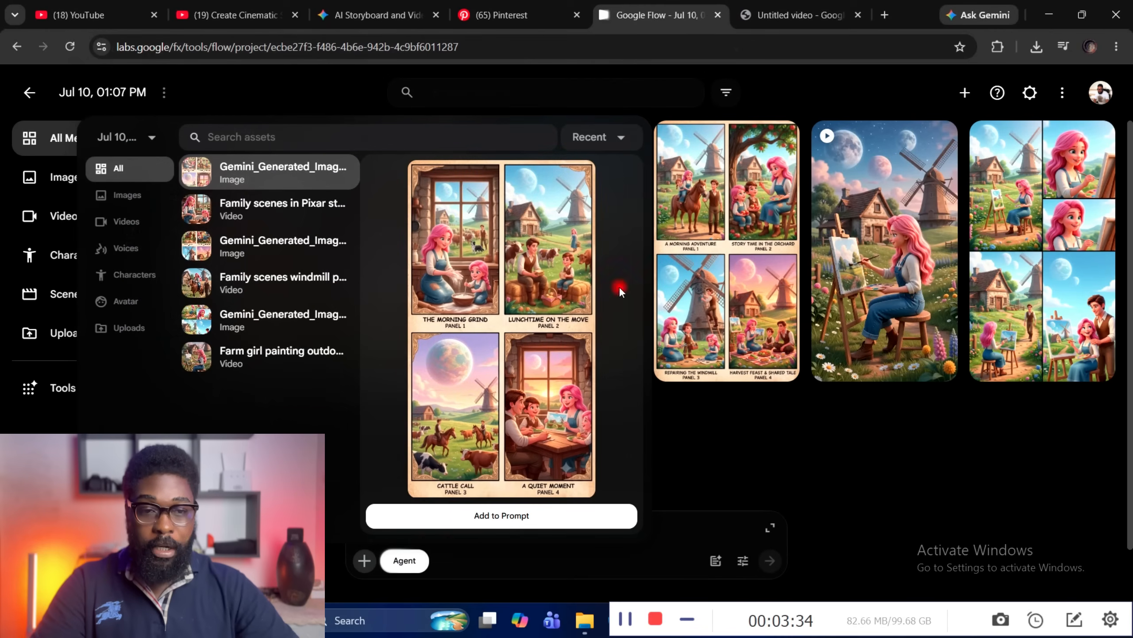
# Paste the four-scene farmhouse family video prompt into the creation prompt and check its text from the beginning.
pyautogui.click(681, 529)
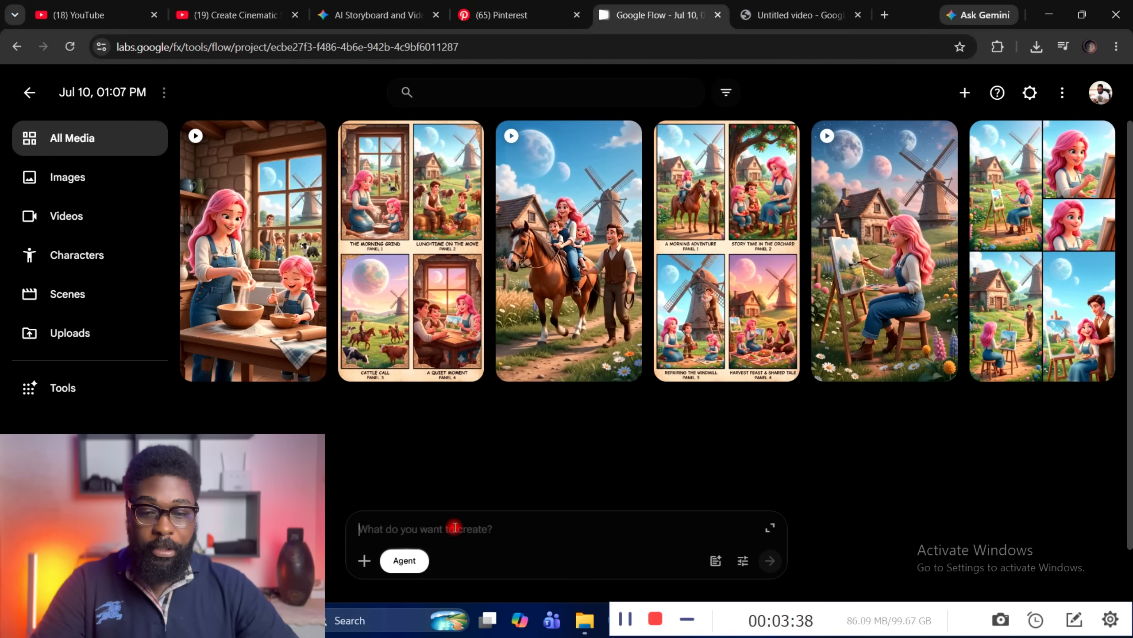
pyautogui.hotkey('ctrl', 'v')
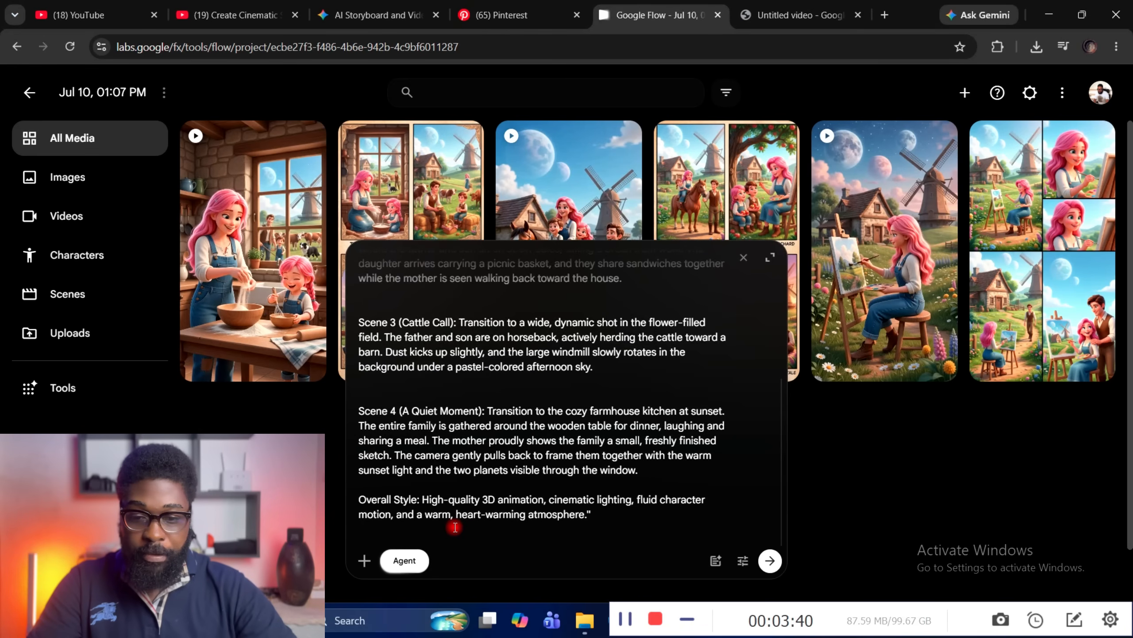
pyautogui.scroll(4, 569, 422)
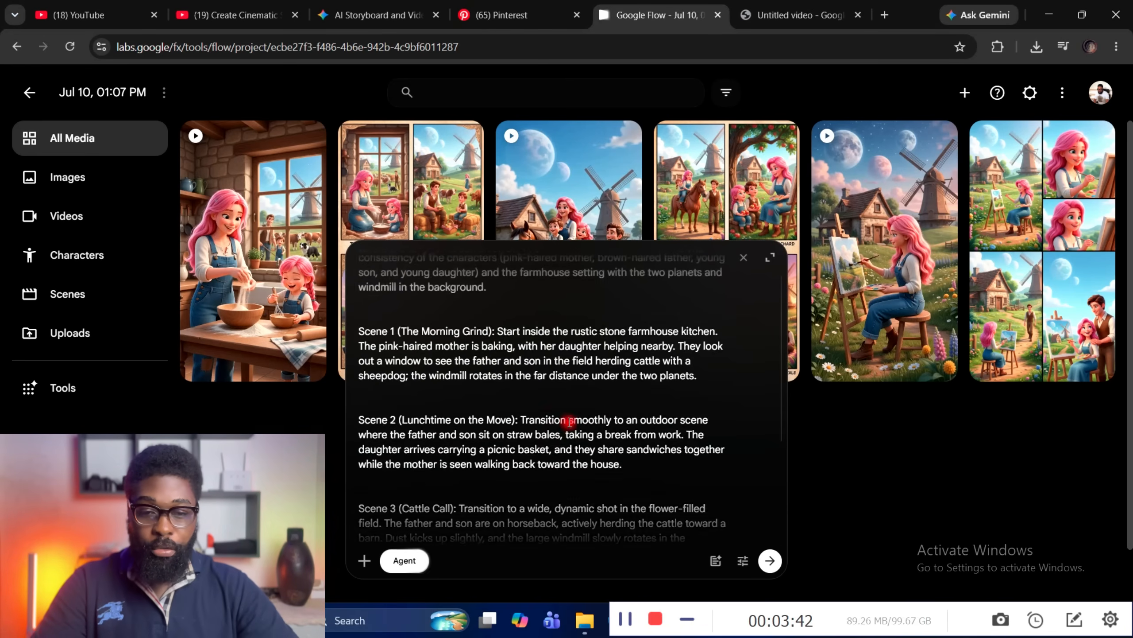
pyautogui.scroll(2, 570, 422)
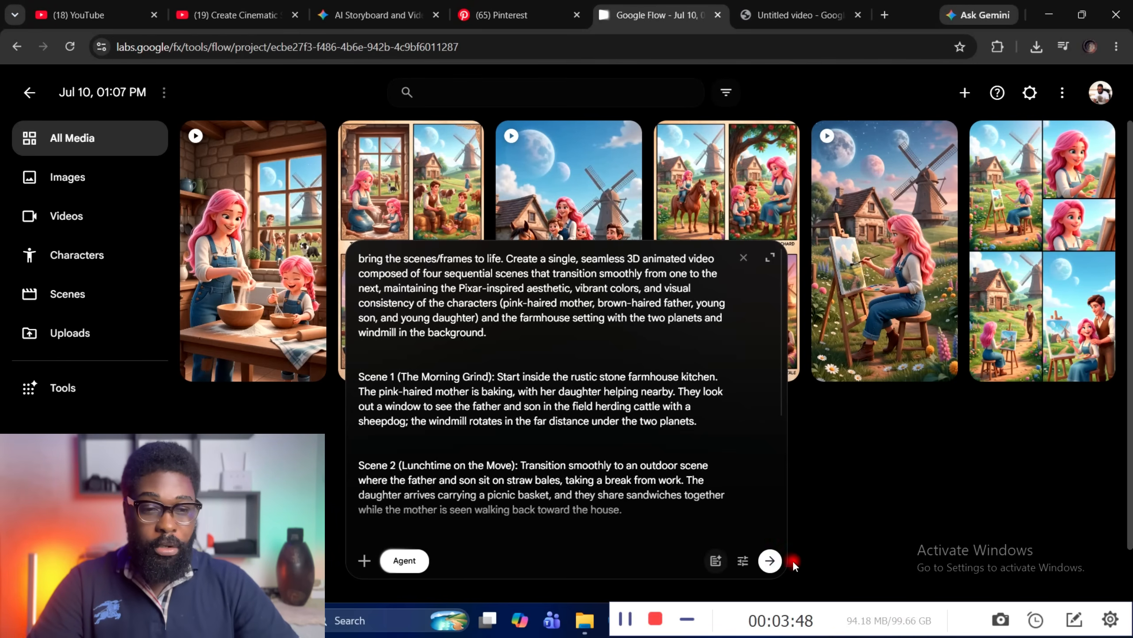
# Save the agent settings with confirmation set to Always and video generation at 9:16, 1x, using Omni Flash.
pyautogui.click(742, 561)
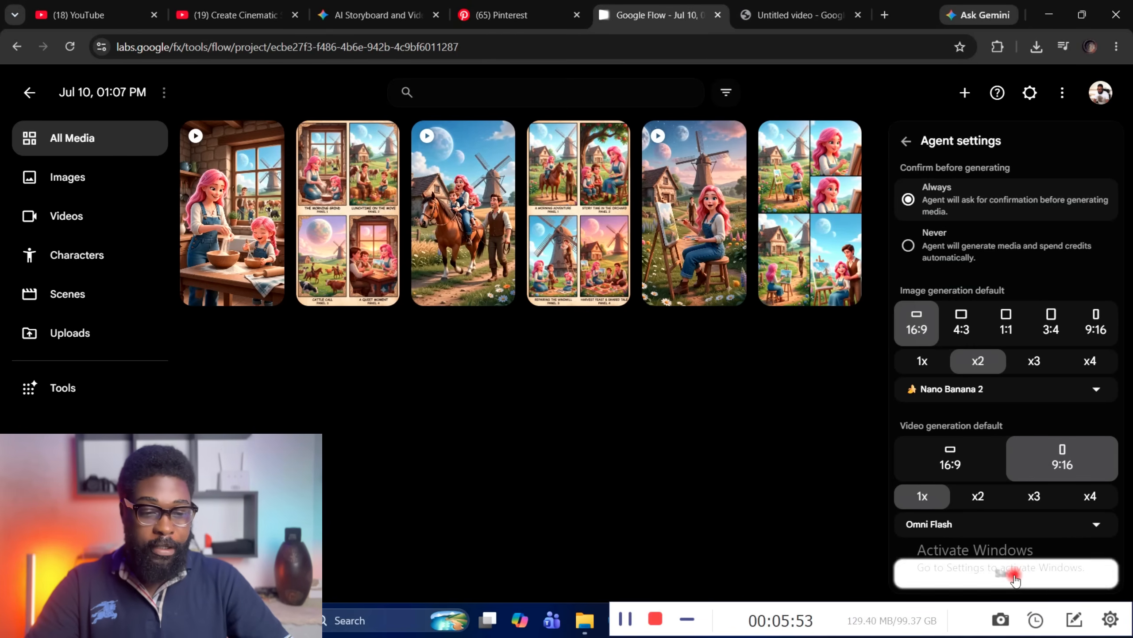
pyautogui.click(979, 576)
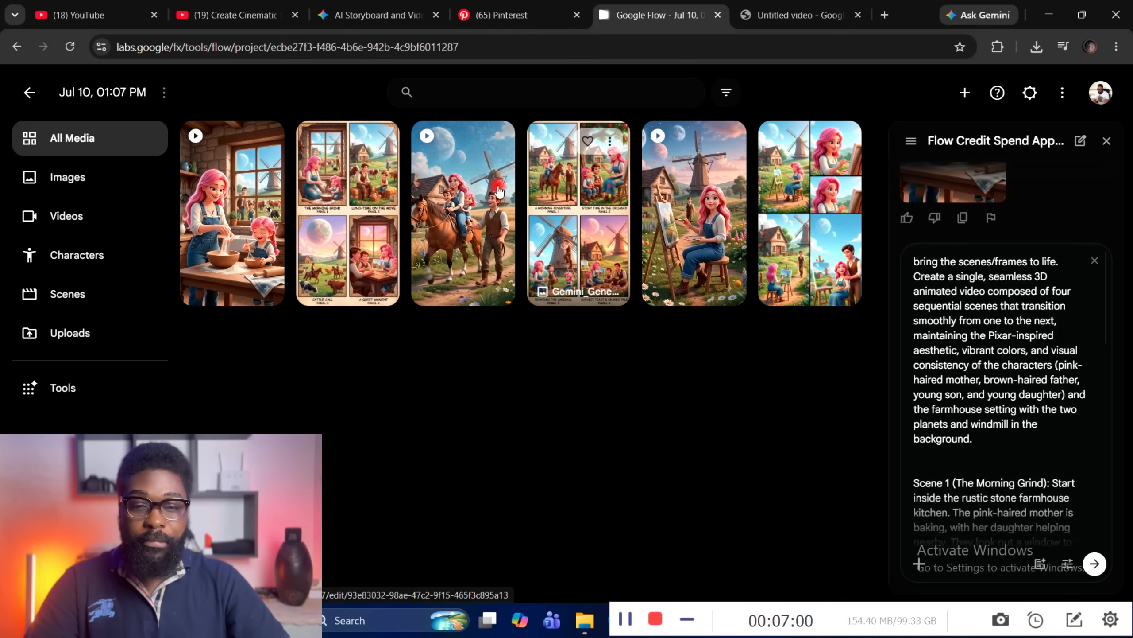
# View the available actions for the video of the family with the horse.
pyautogui.click(495, 140)
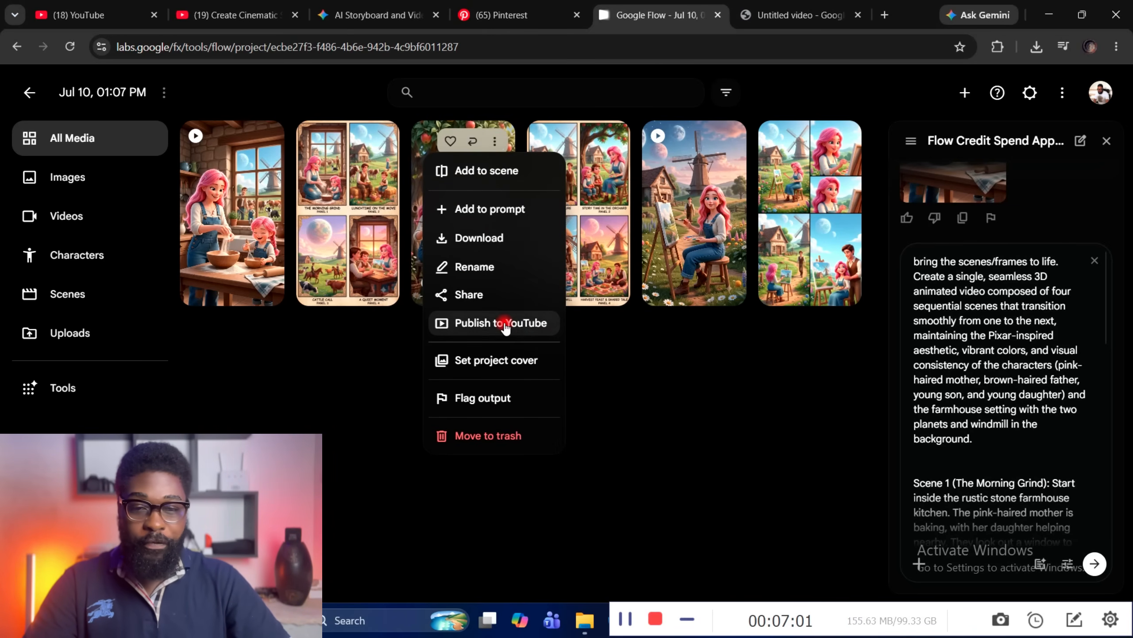
pyautogui.click(276, 383)
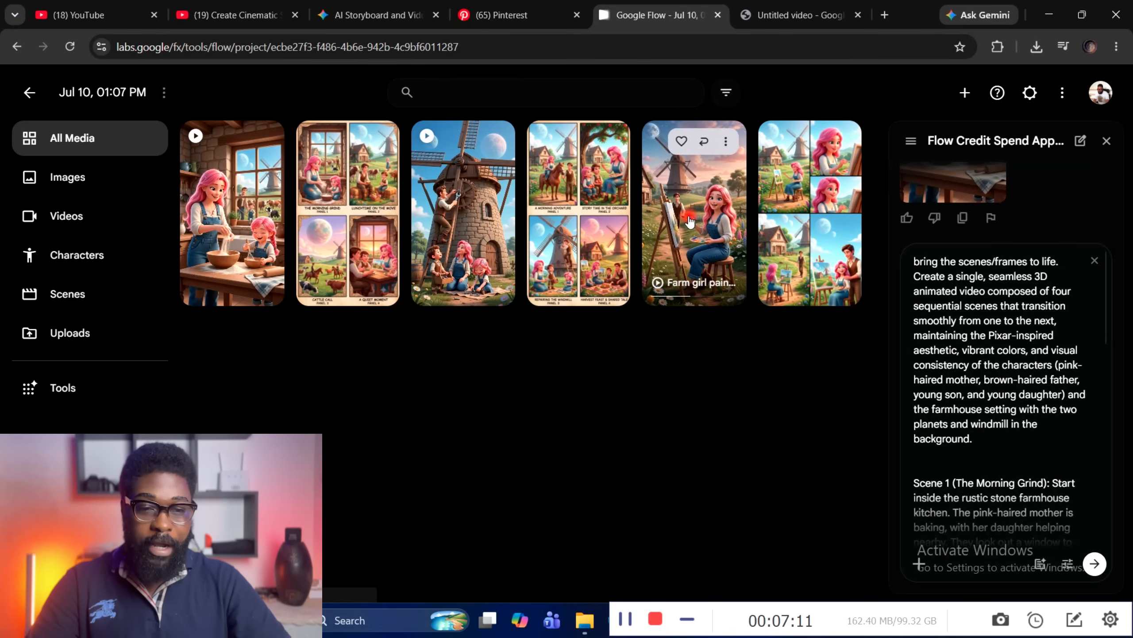
# Switch to the Gemini storyboard chat and expand the full storyboard image request.
pyautogui.click(354, 7)
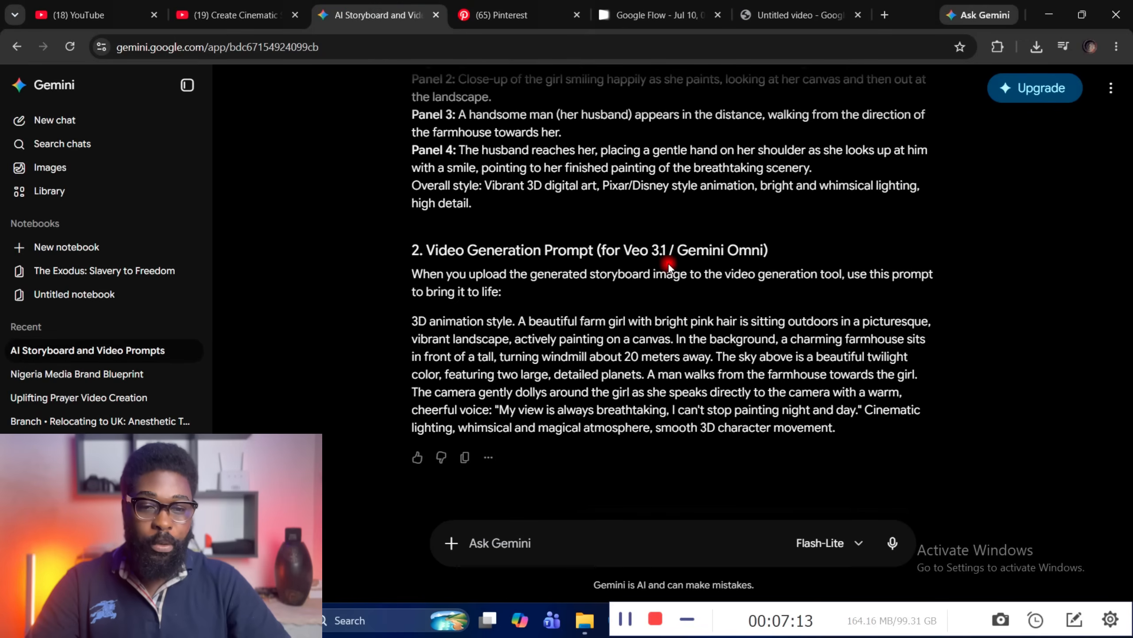
pyautogui.scroll(-10, 668, 262)
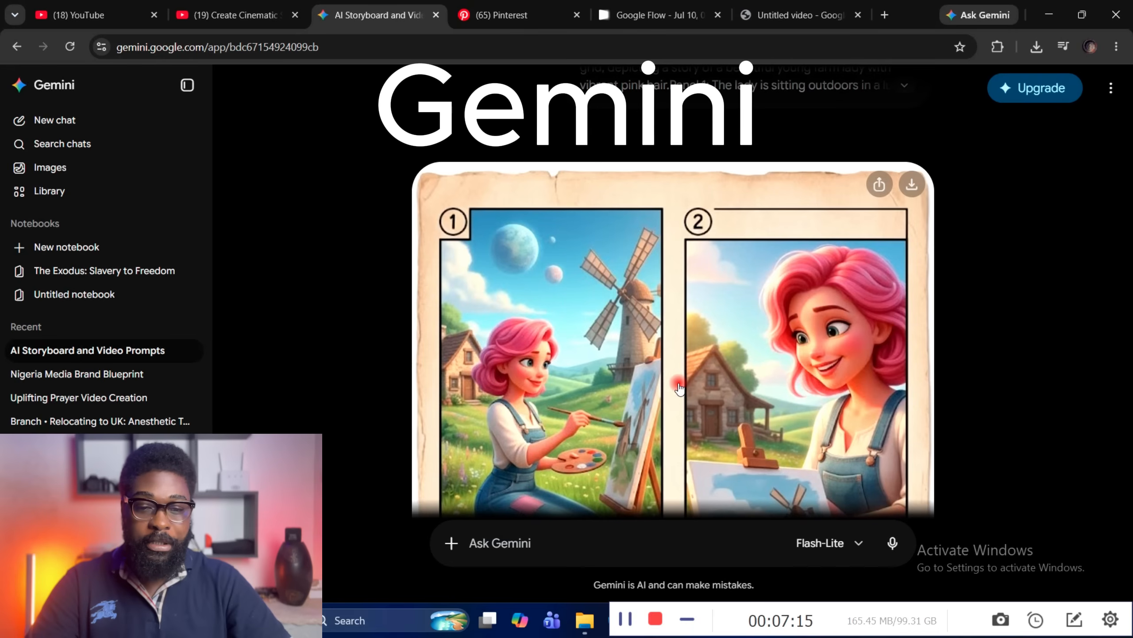
pyautogui.scroll(3, 679, 388)
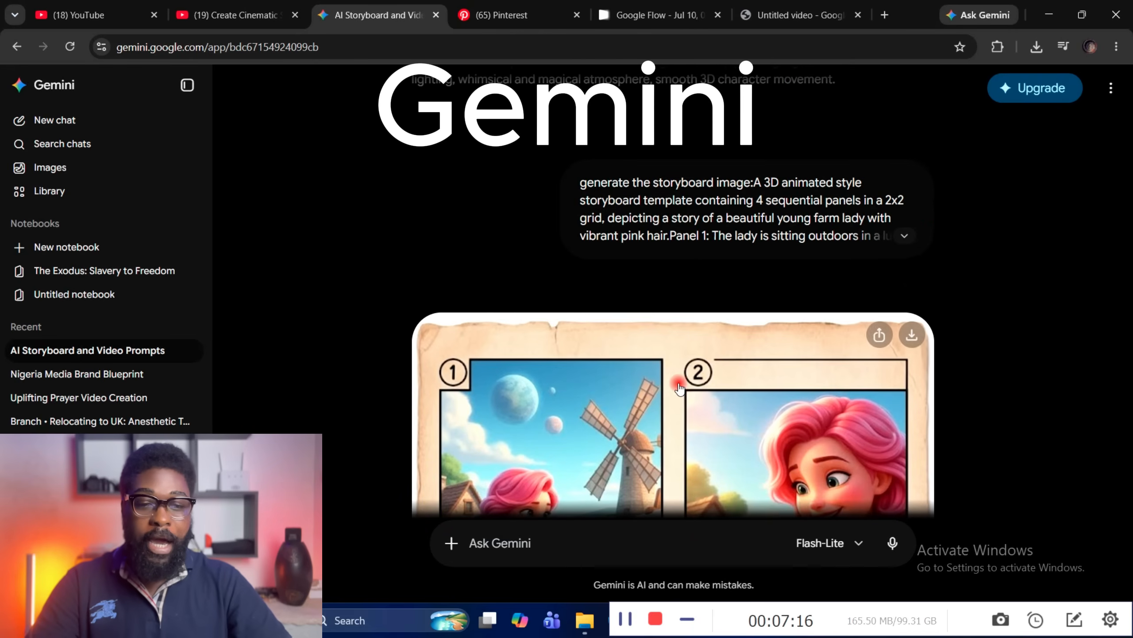
pyautogui.click(909, 236)
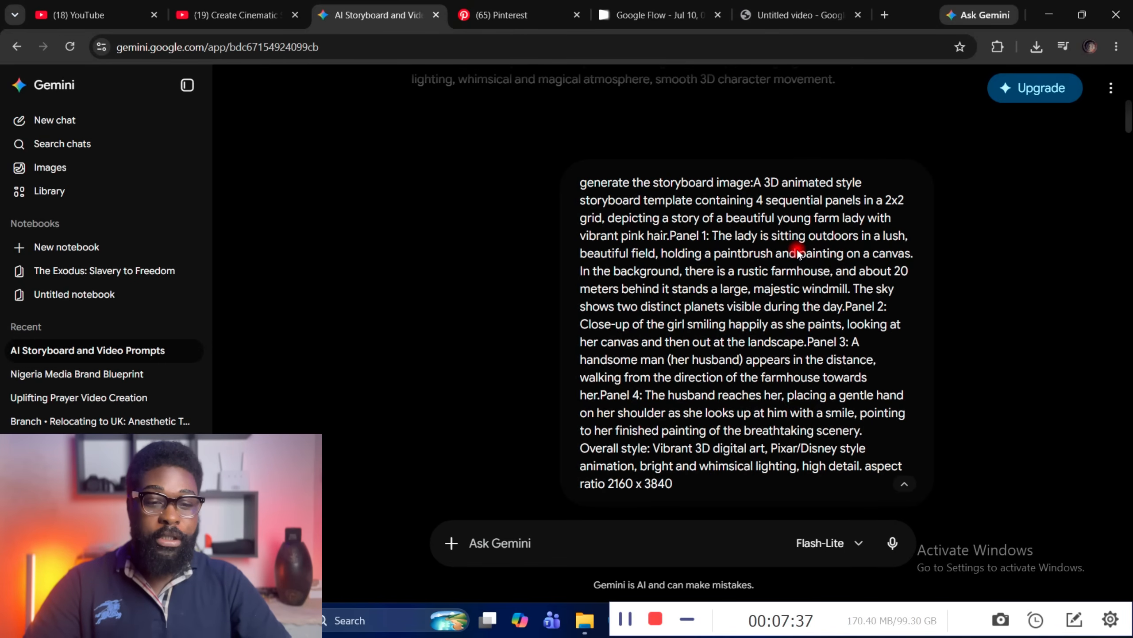
# Review the generated storyboards and the follow-up request for a different story with the same characters and background.
pyautogui.scroll(-10, 797, 253)
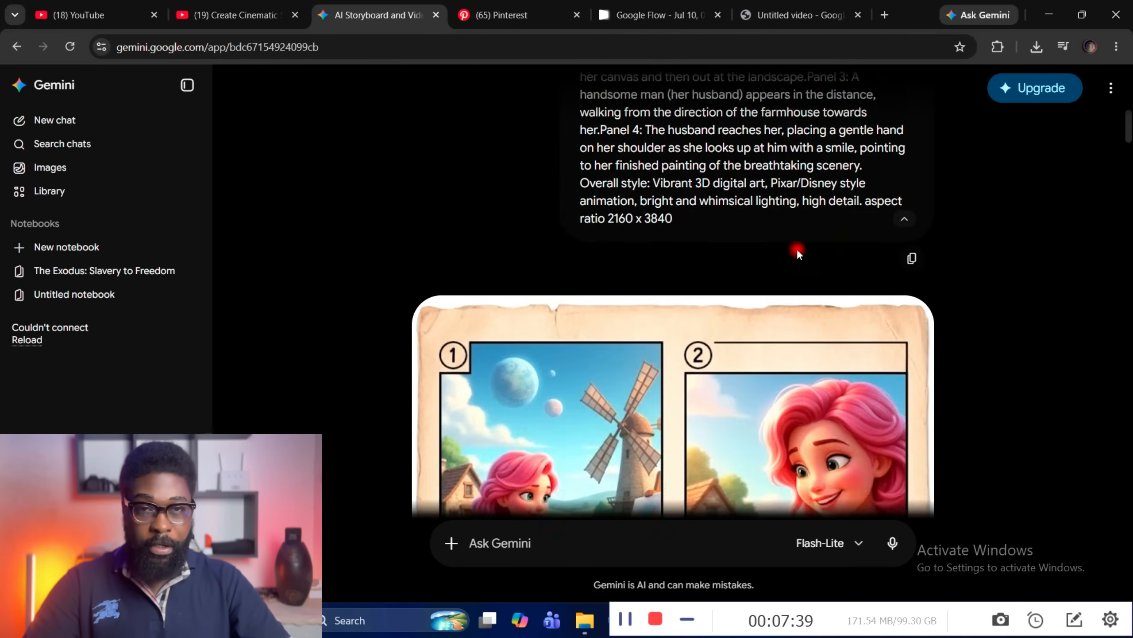
pyautogui.scroll(-15, 727, 353)
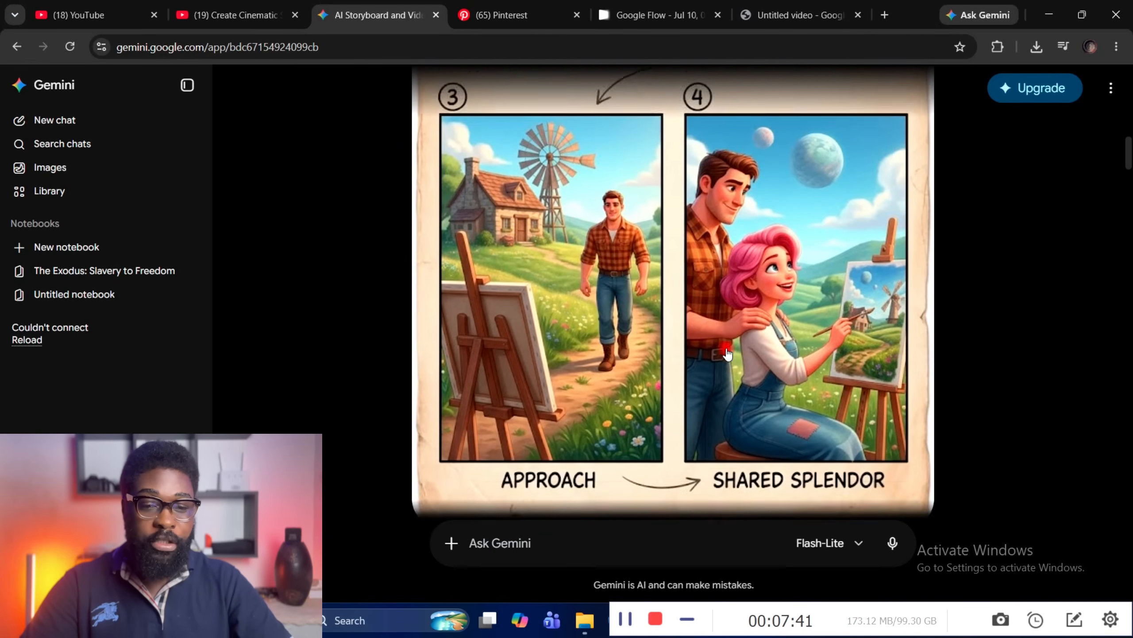
pyautogui.scroll(-15, 728, 353)
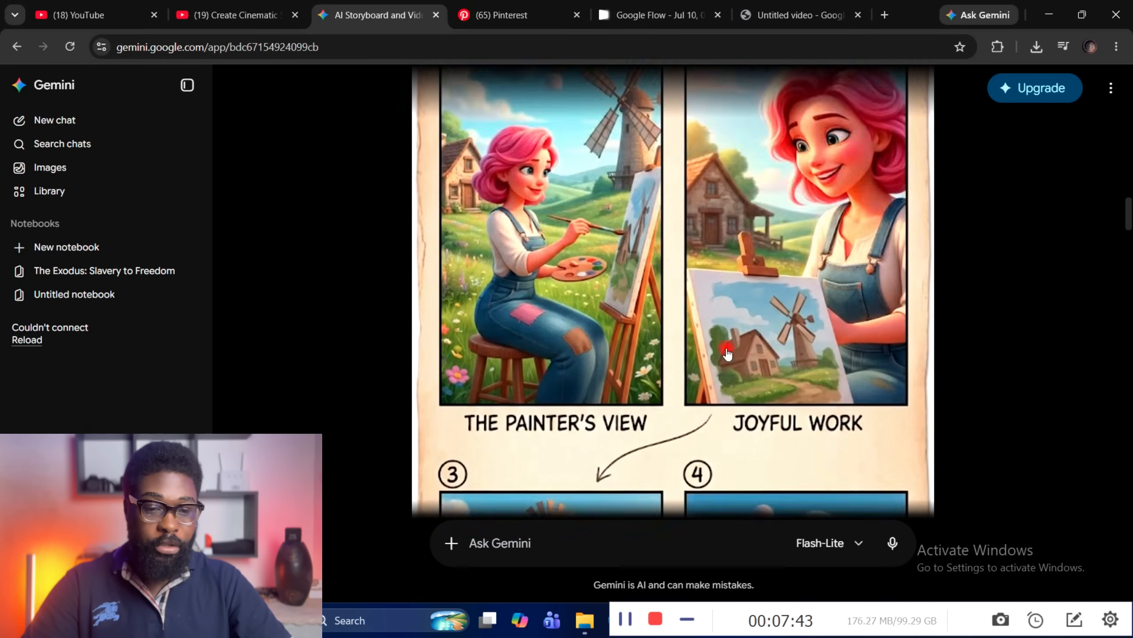
pyautogui.scroll(-10, 728, 353)
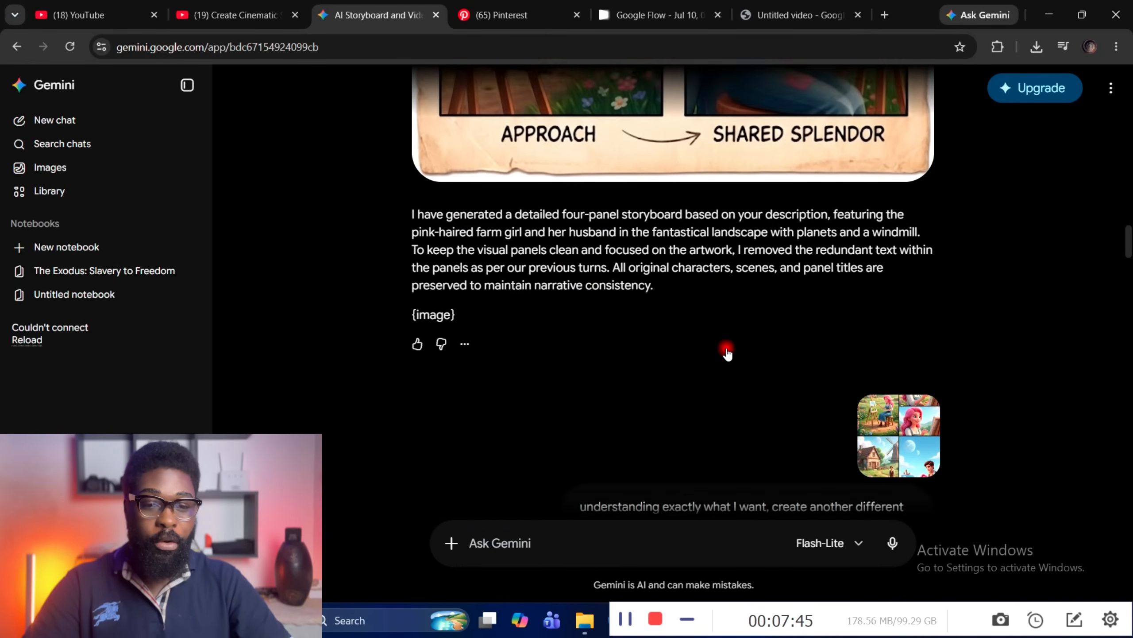
pyautogui.scroll(-3, 727, 347)
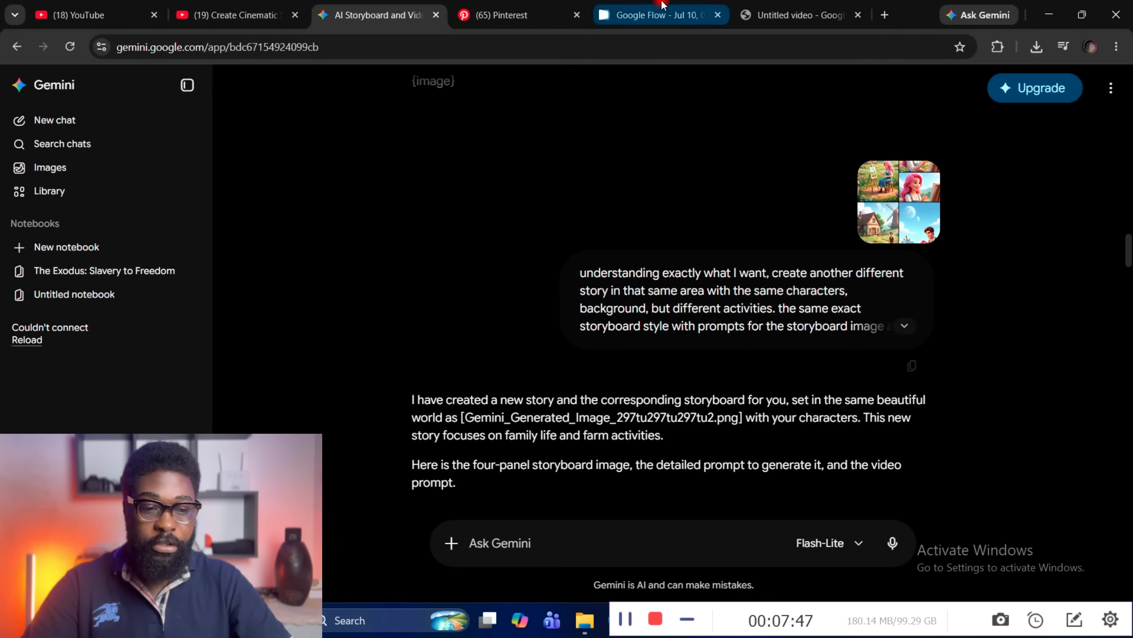